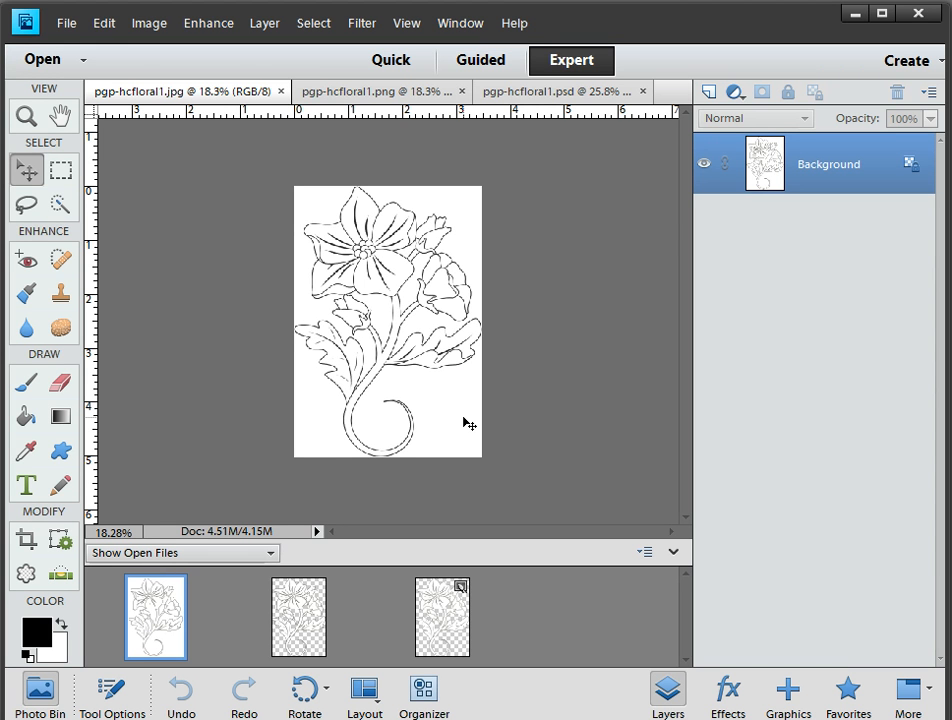
Bring up the PNG version and the layered PSD of pgp-hcfloral1, and toggle the PSD's lines layer off and on
{"action": "left_click", "coordinate": [301, 625]}
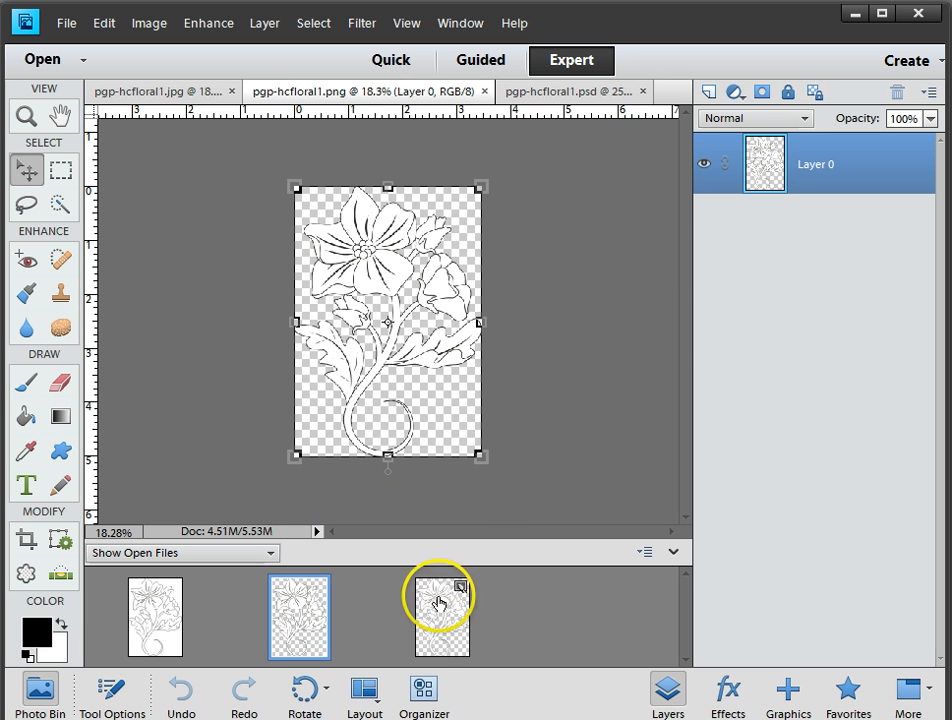
{"action": "left_click", "coordinate": [427, 625]}
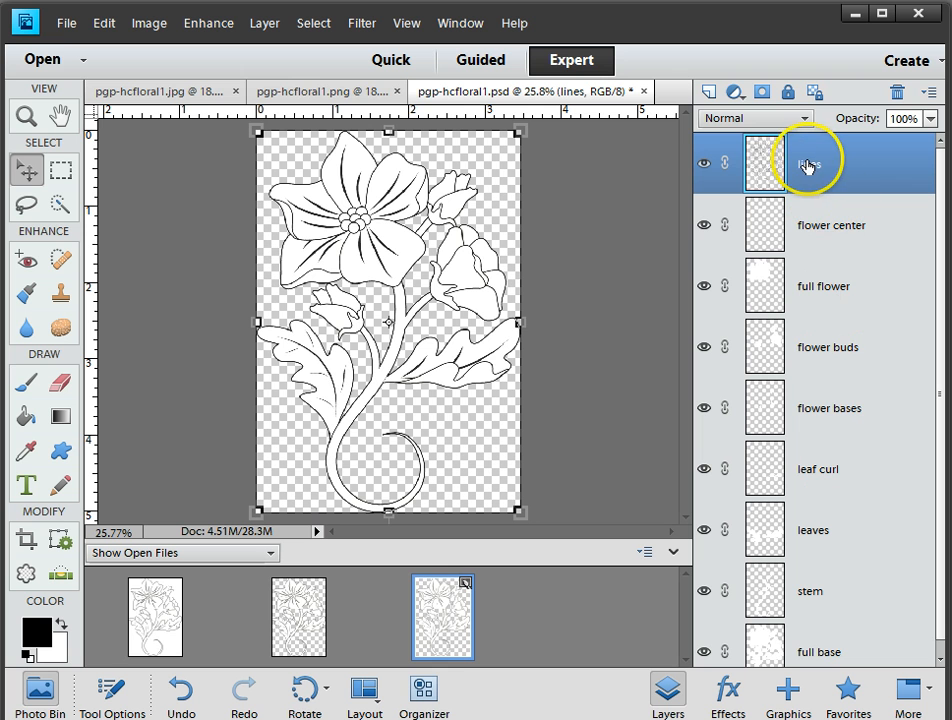
{"action": "left_click", "coordinate": [704, 163]}
{"action": "left_click", "coordinate": [705, 165]}
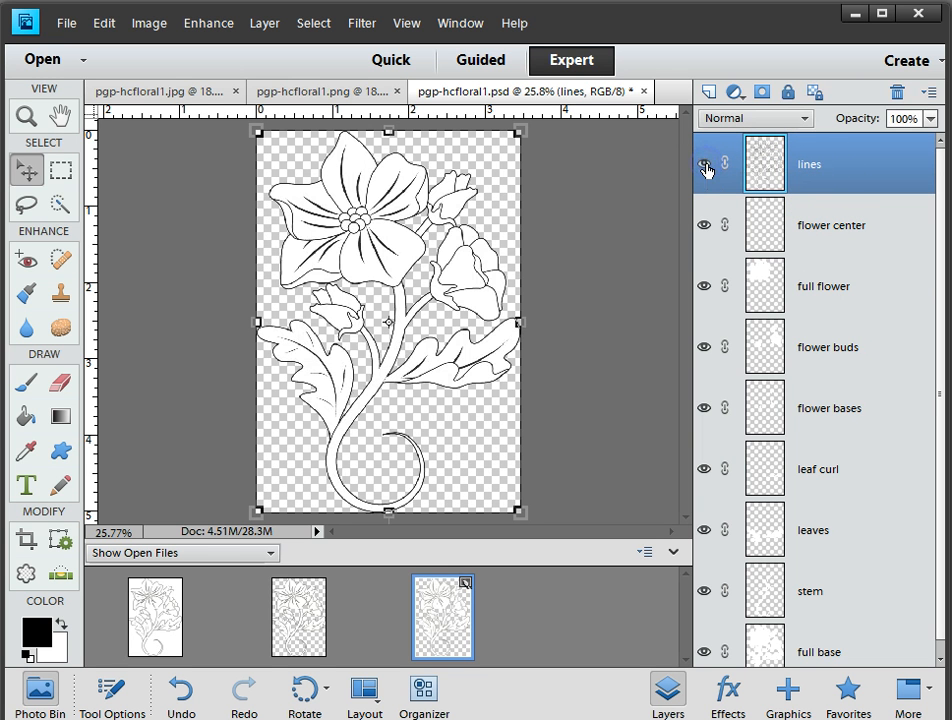
Hide every layer except lines, from full base up to flower center
{"action": "left_click", "coordinate": [704, 652]}
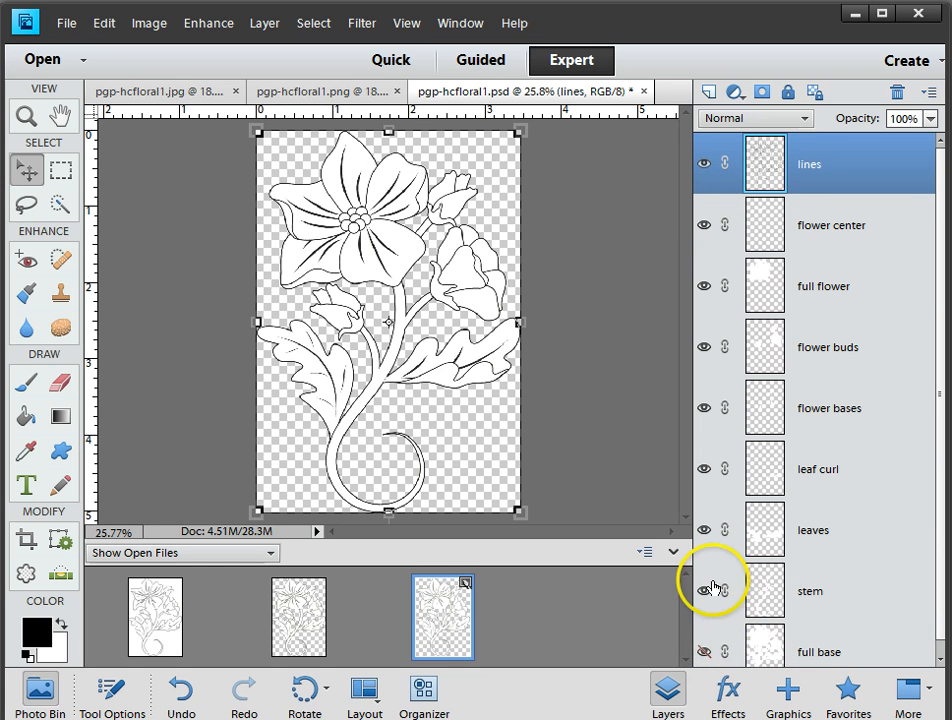
{"action": "left_click", "coordinate": [704, 591]}
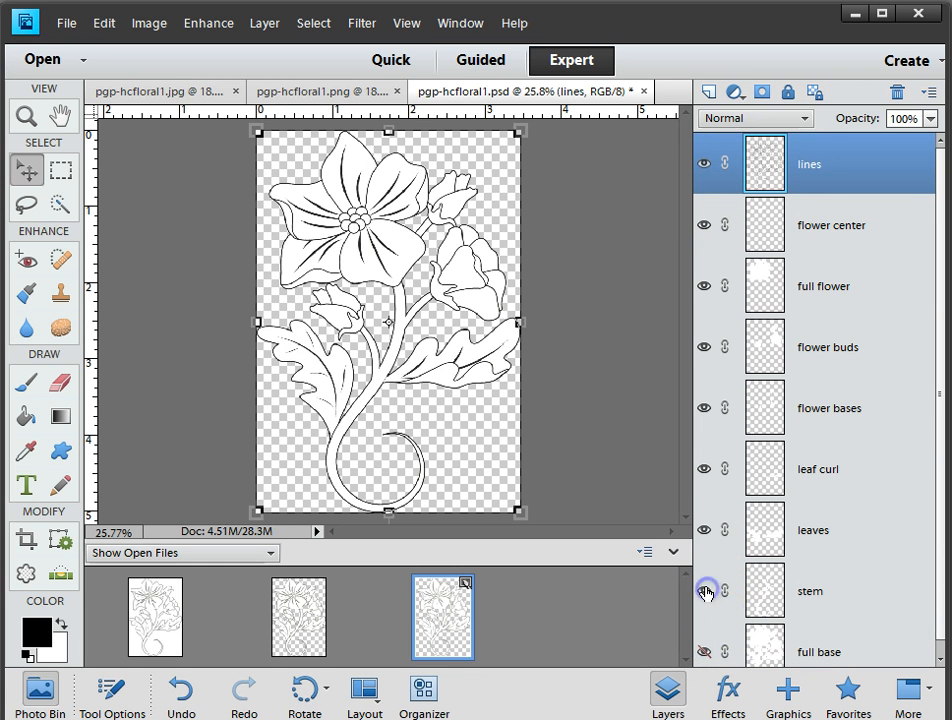
{"action": "left_click", "coordinate": [704, 530]}
{"action": "left_click", "coordinate": [704, 469]}
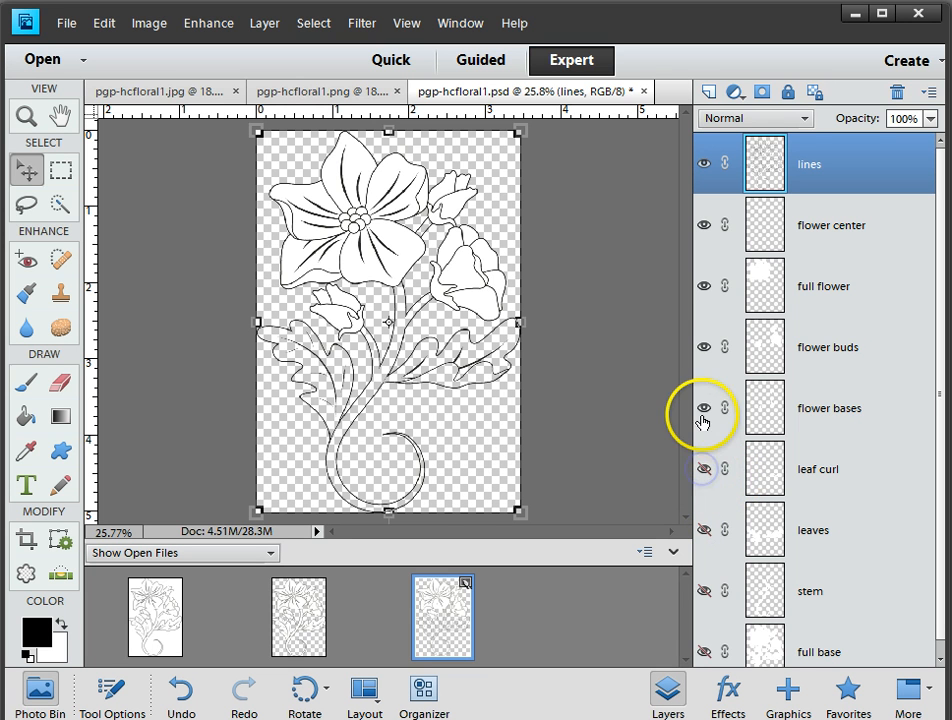
{"action": "left_click", "coordinate": [704, 408]}
{"action": "left_click", "coordinate": [704, 347]}
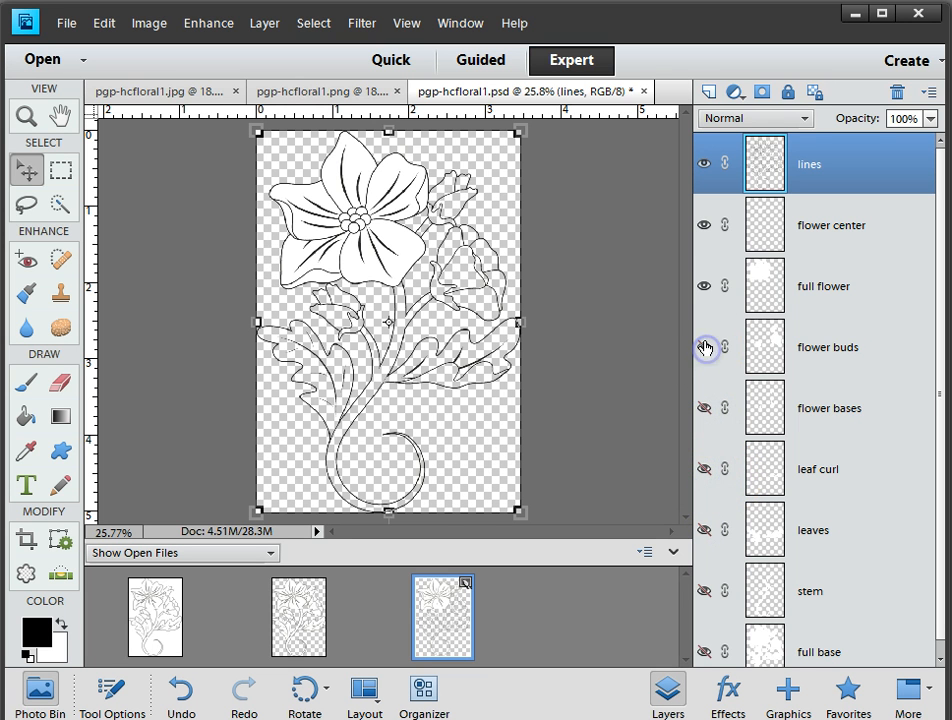
{"action": "left_click", "coordinate": [705, 284]}
{"action": "left_click", "coordinate": [705, 226]}
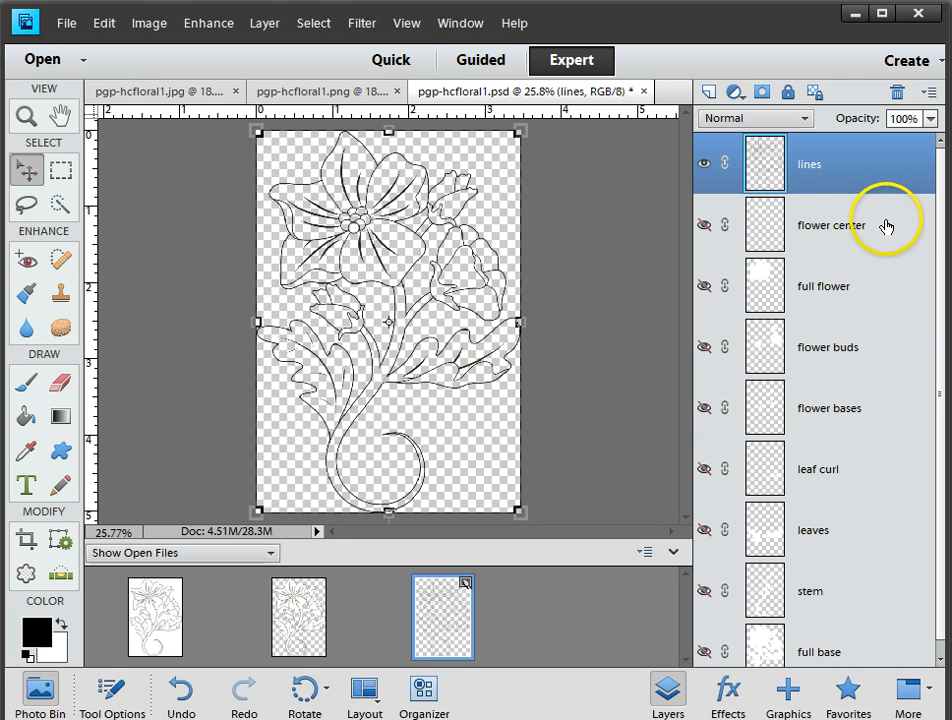
Show the layers from flower center down to stem again, and toggle the leaves layer off and on
{"action": "left_click", "coordinate": [703, 226]}
{"action": "left_click", "coordinate": [703, 286]}
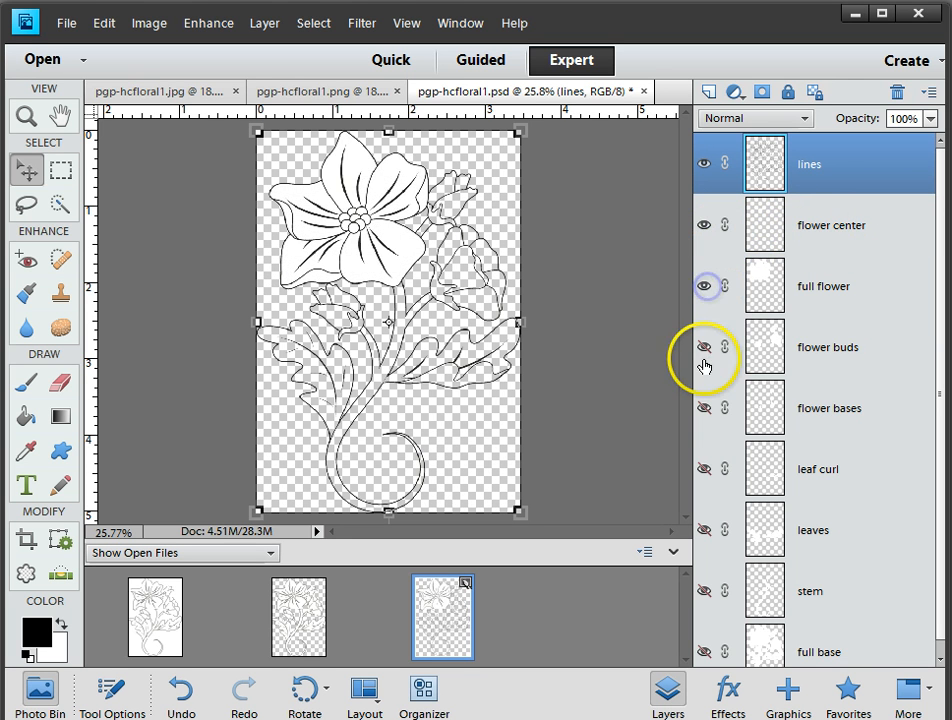
{"action": "left_click", "coordinate": [704, 348]}
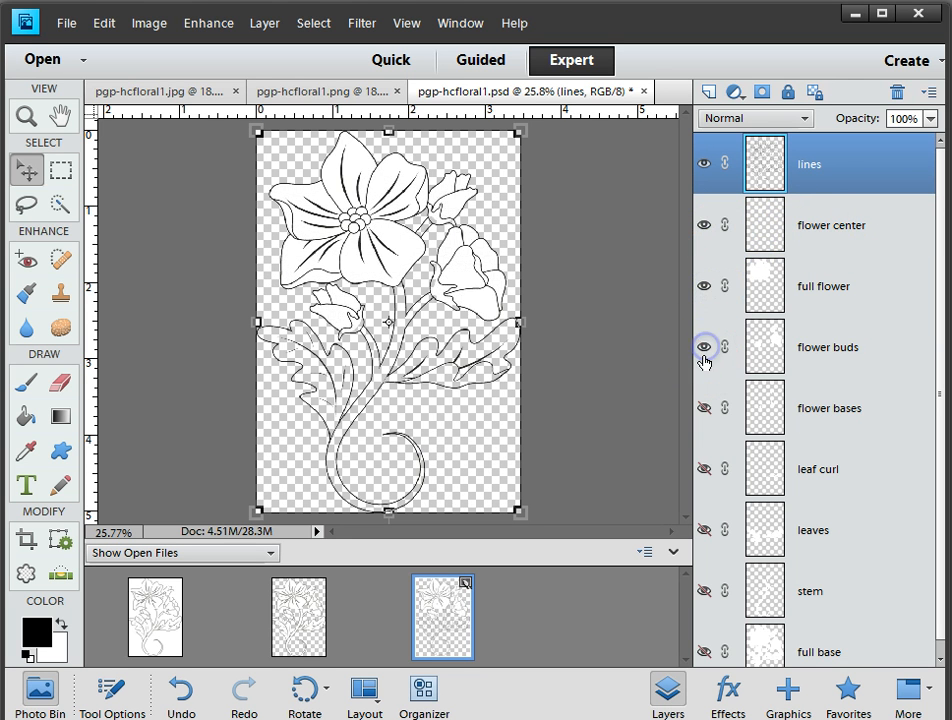
{"action": "left_click", "coordinate": [704, 408]}
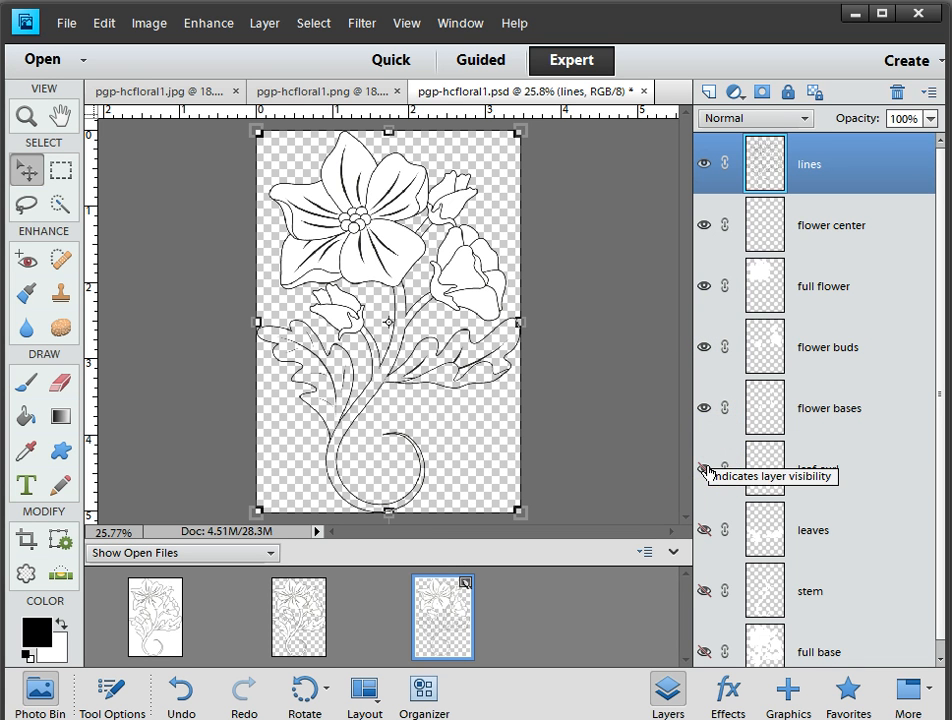
{"action": "left_click", "coordinate": [704, 469]}
{"action": "left_click", "coordinate": [705, 531]}
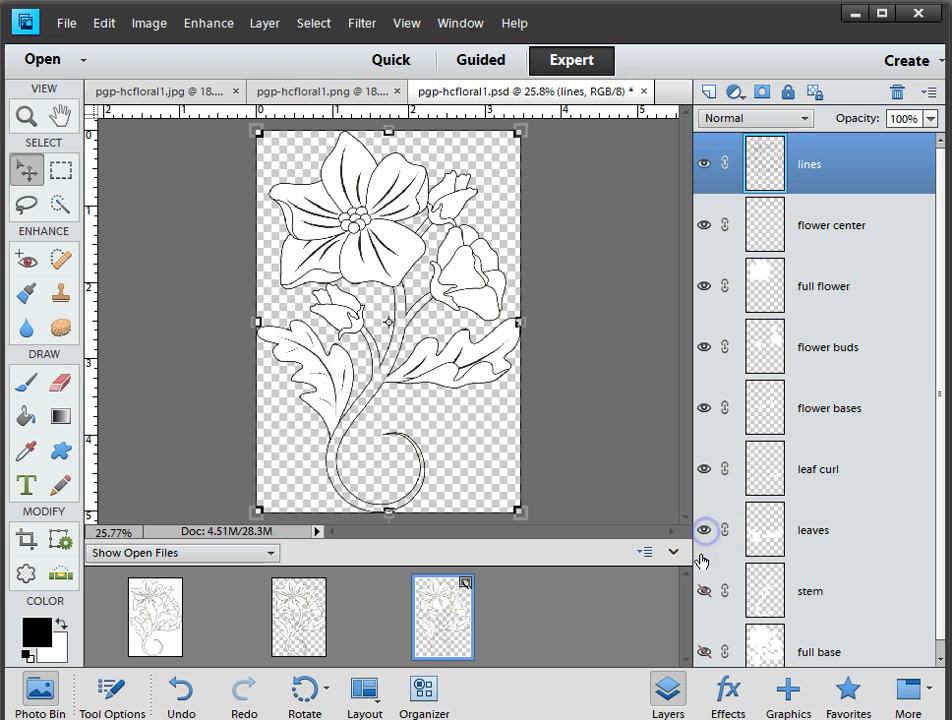
{"action": "left_click", "coordinate": [702, 591]}
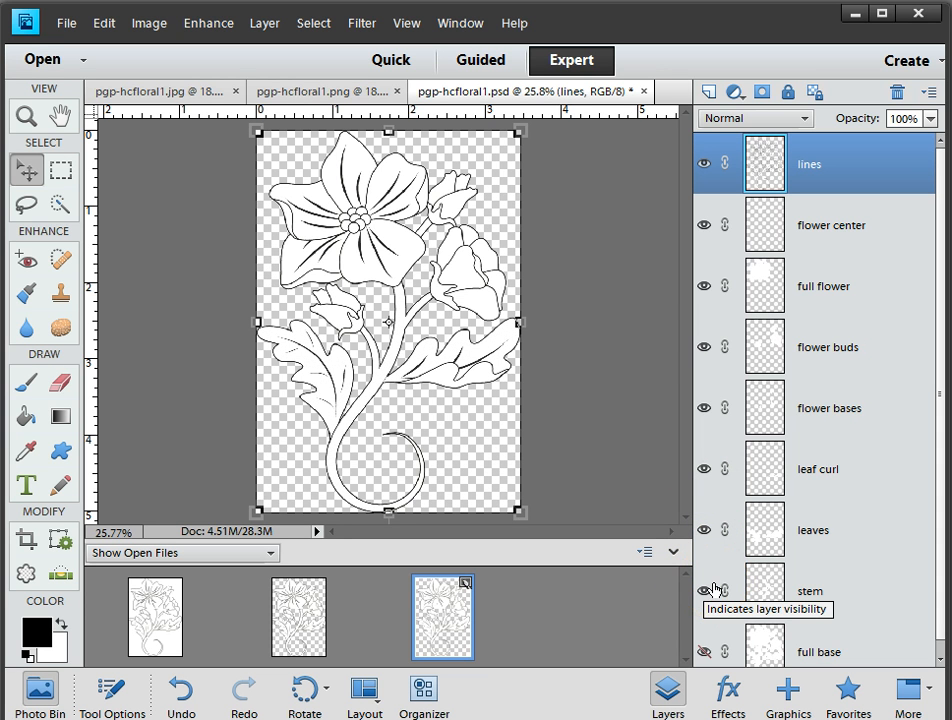
{"action": "left_click", "coordinate": [705, 531]}
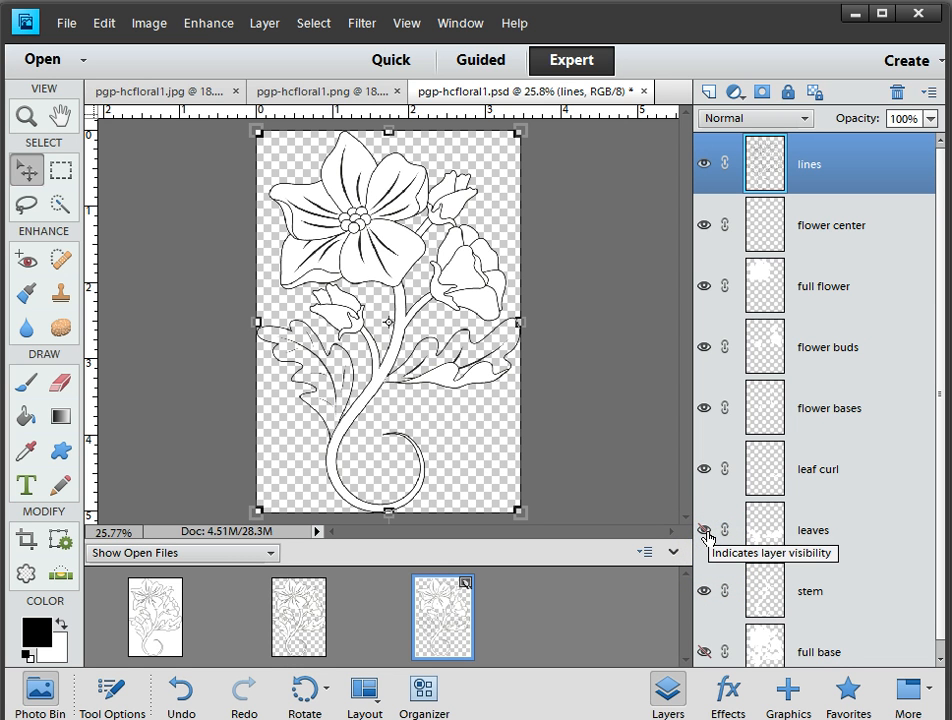
{"action": "left_click", "coordinate": [705, 534]}
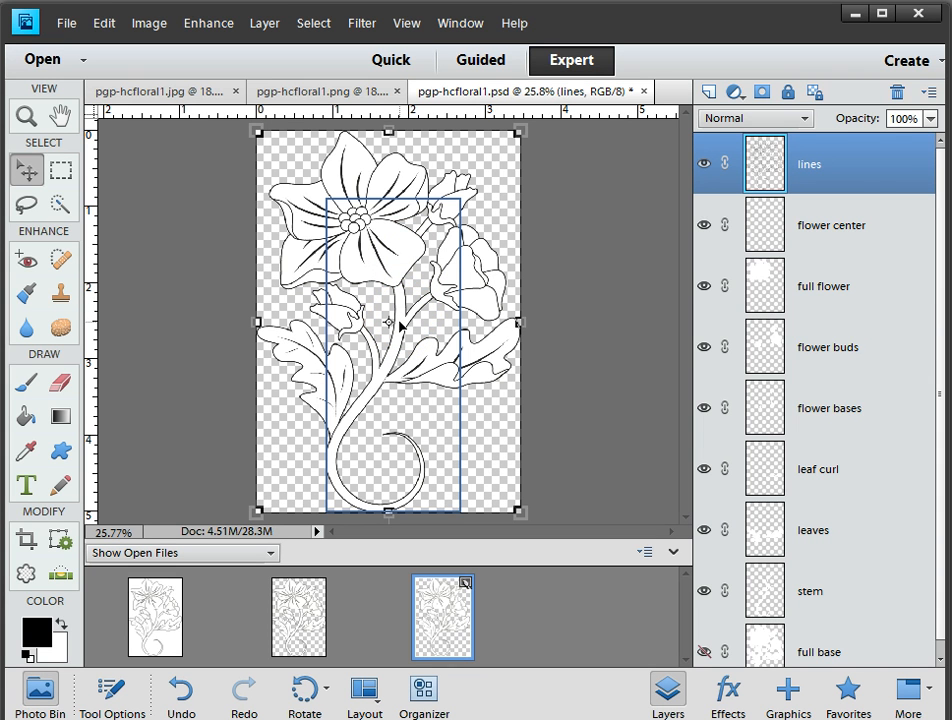
Select the lines layer and toggle its visibility off and on to check what it contains
{"action": "left_click", "coordinate": [868, 167]}
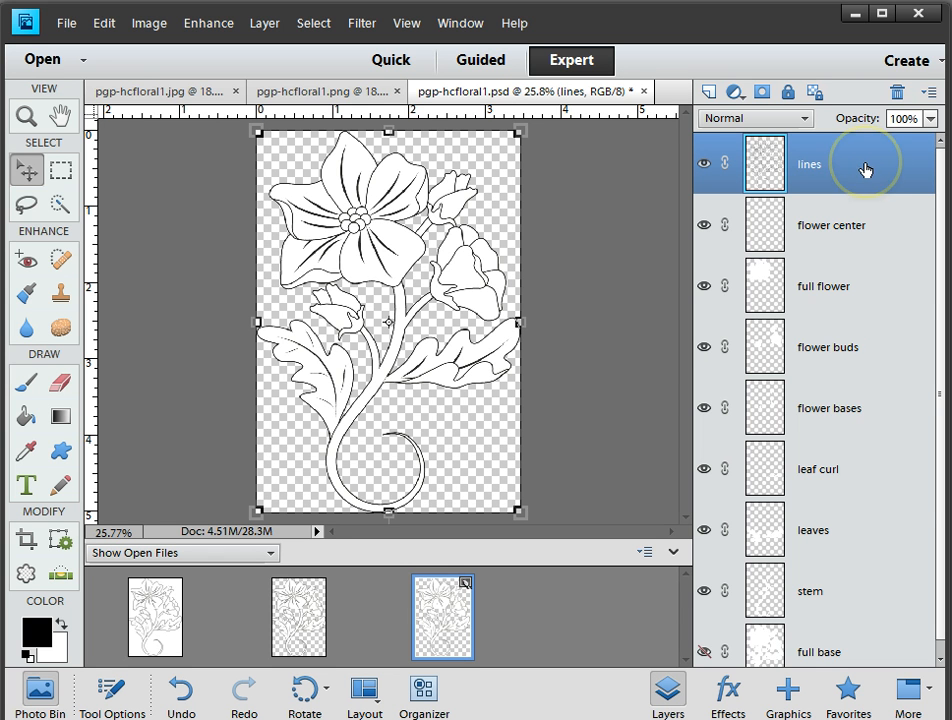
{"action": "left_click", "coordinate": [851, 173]}
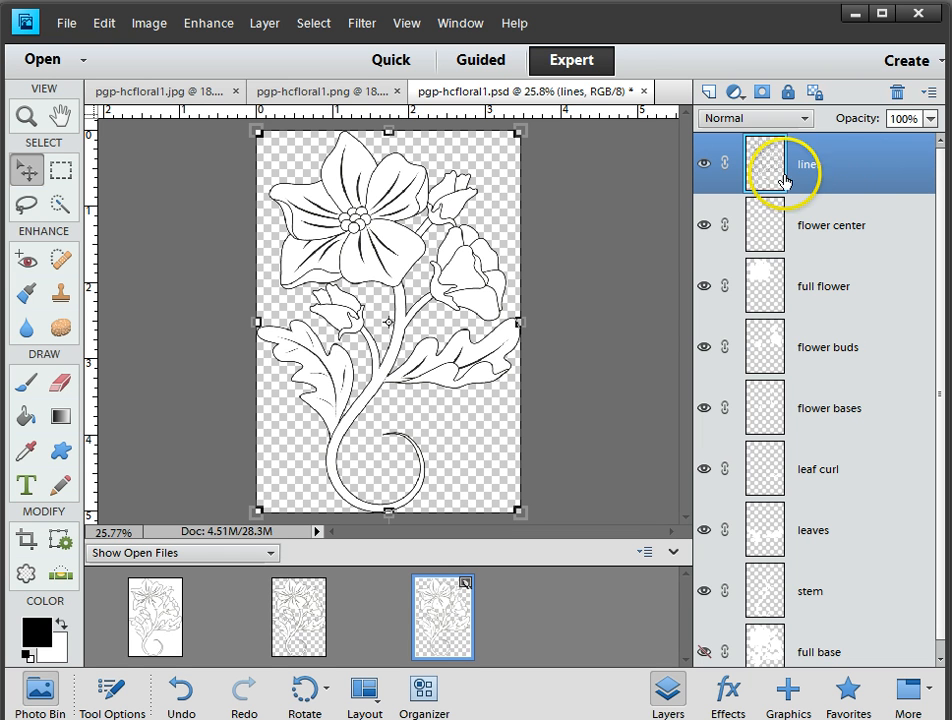
{"action": "left_click", "coordinate": [702, 163]}
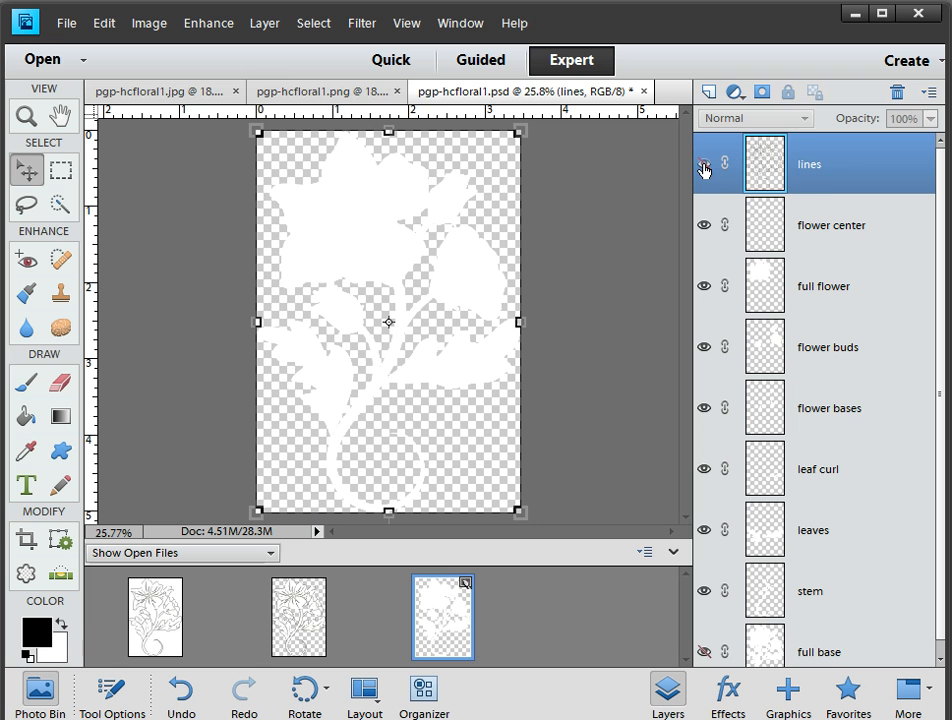
{"action": "left_click", "coordinate": [703, 168]}
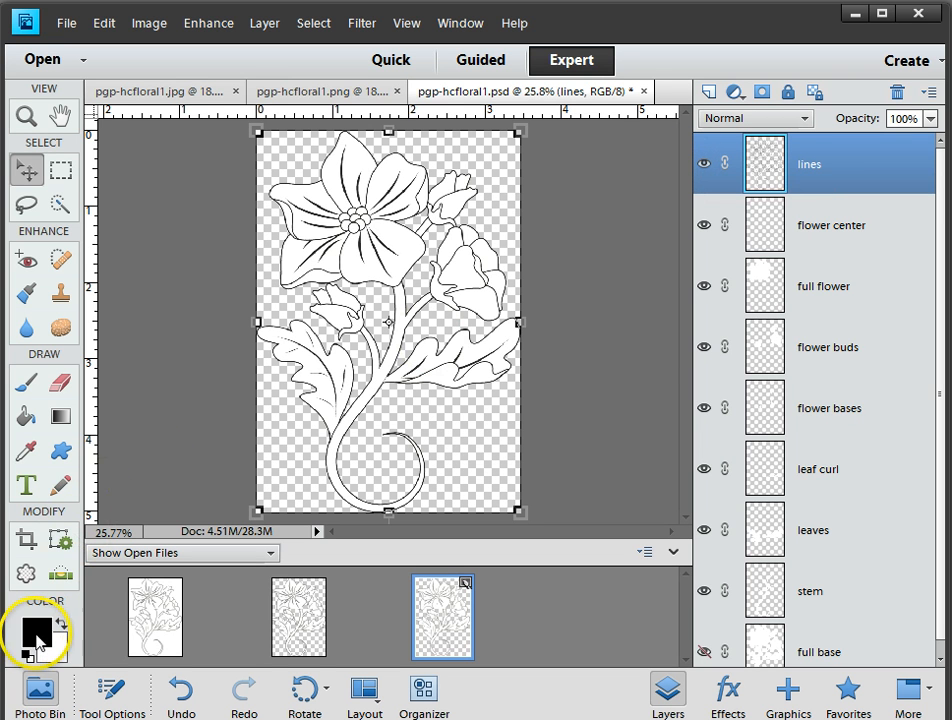
Set the foreground colour to red, hex ca2525
{"action": "left_click", "coordinate": [37, 635]}
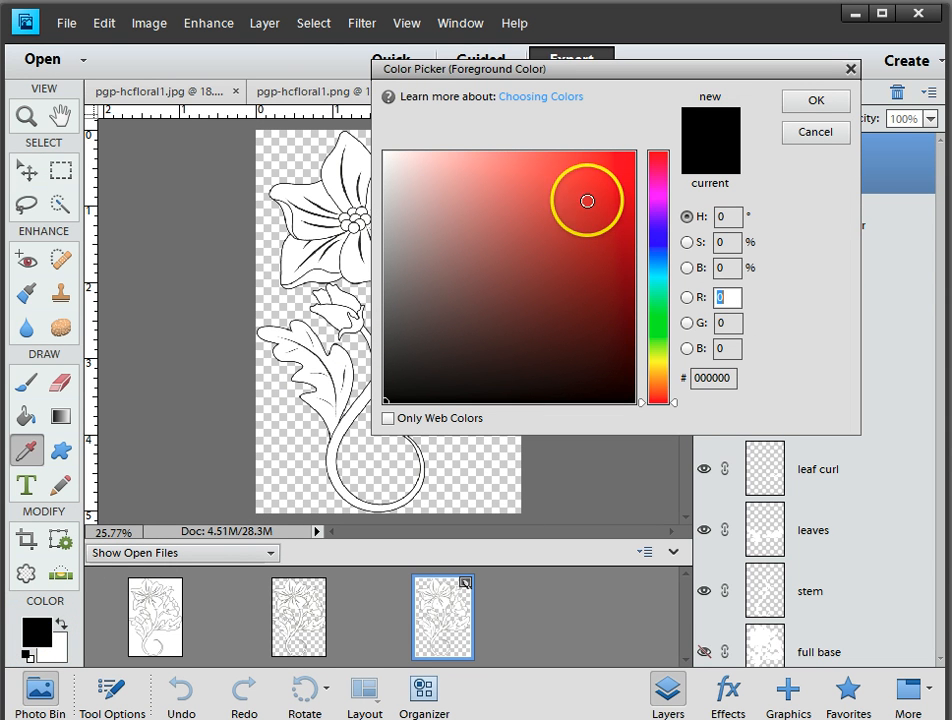
{"action": "left_click", "coordinate": [588, 204]}
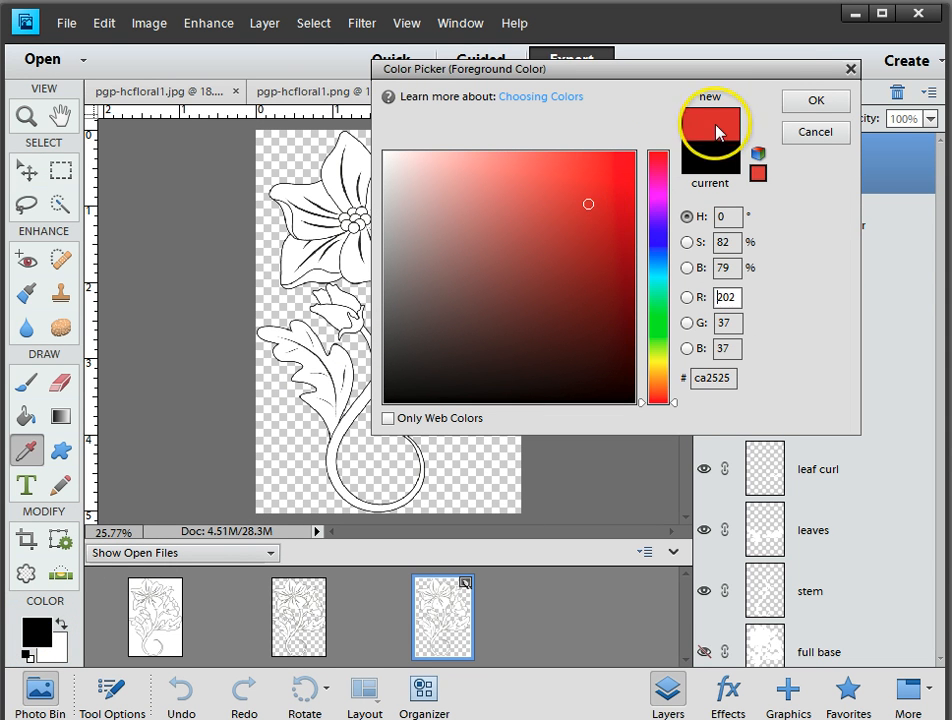
{"action": "left_click", "coordinate": [810, 104]}
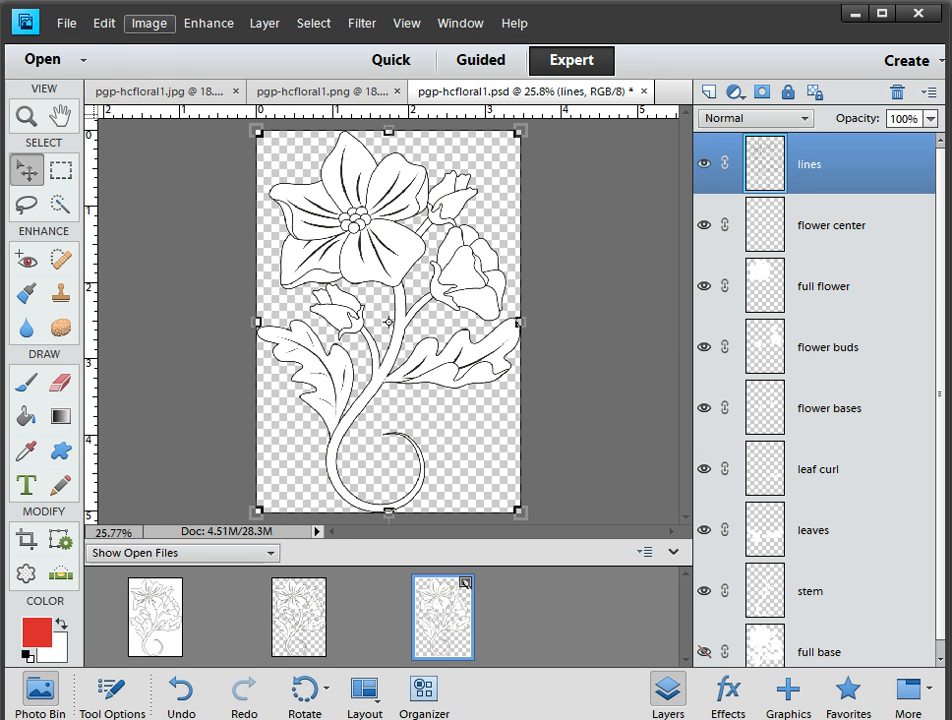
Fill the lines layer with the foreground colour in Normal mode at 100% opacity, preserving transparency
{"action": "left_click", "coordinate": [106, 24]}
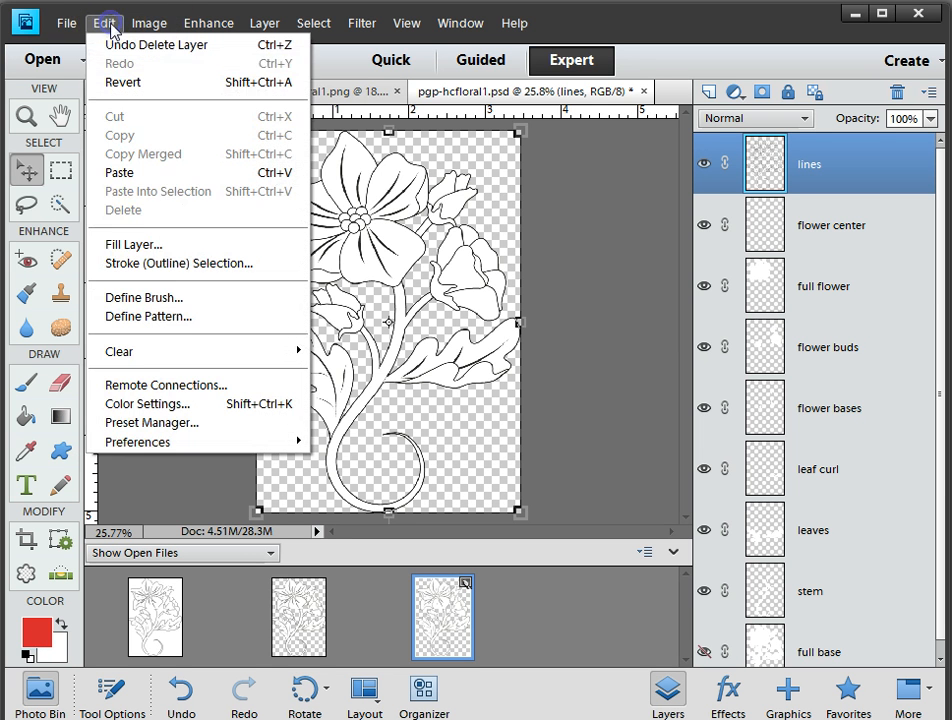
{"action": "left_click", "coordinate": [148, 248]}
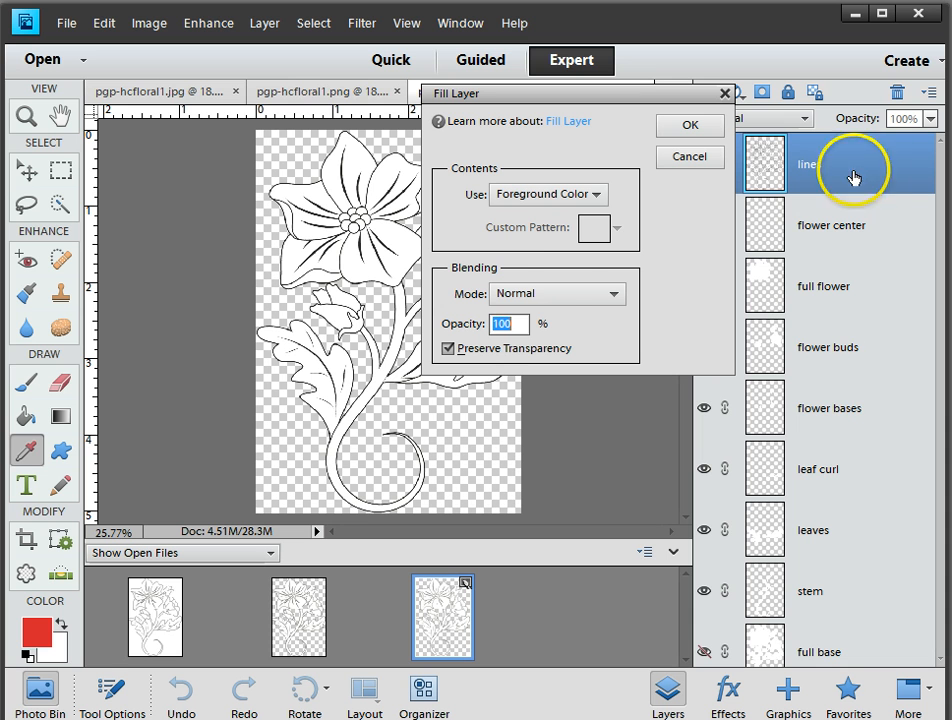
{"action": "left_click", "coordinate": [678, 127]}
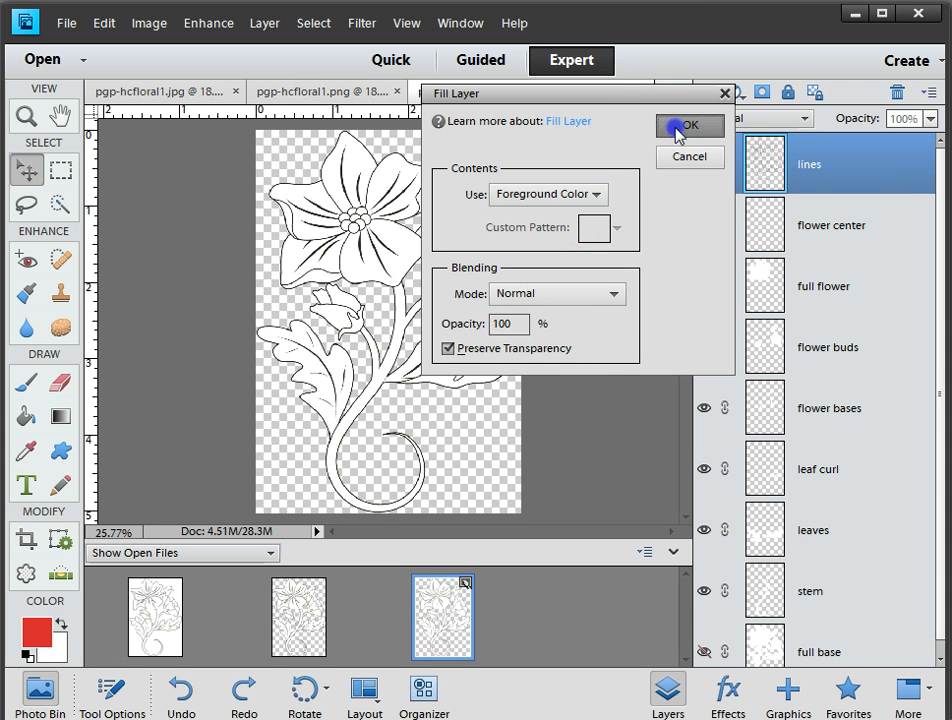
{"action": "key", "text": "v"}
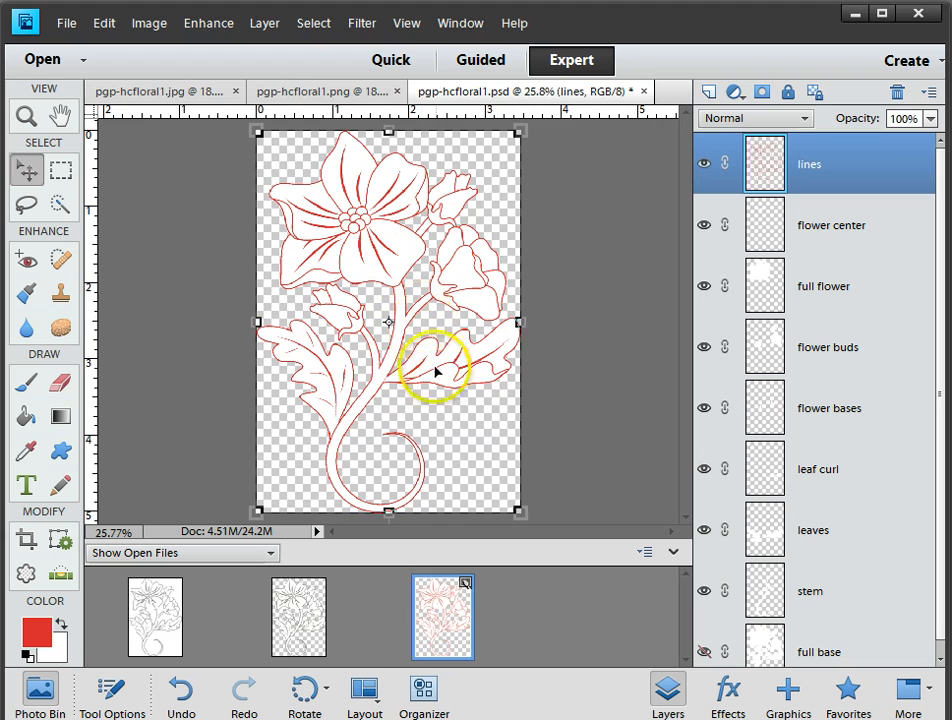
Examine the edges of the recoloured outlines around the stem and leaf up close, and return to the whole drawing
{"action": "scroll", "coordinate": [423, 391], "scroll_direction": "up", "scroll_amount": 3}
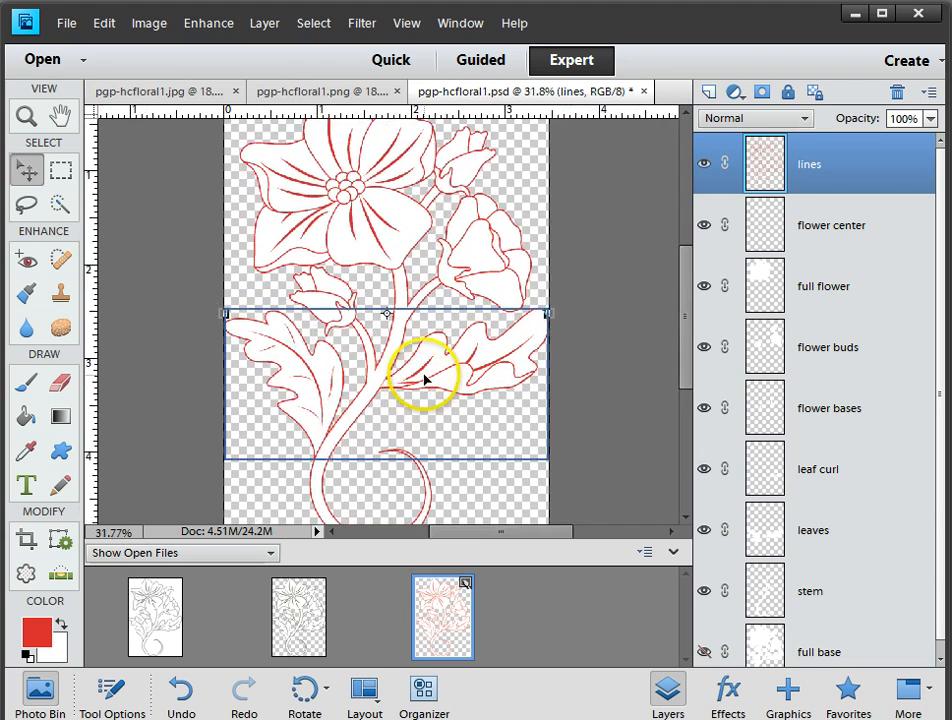
{"action": "scroll", "coordinate": [425, 377], "scroll_direction": "up", "scroll_amount": 5}
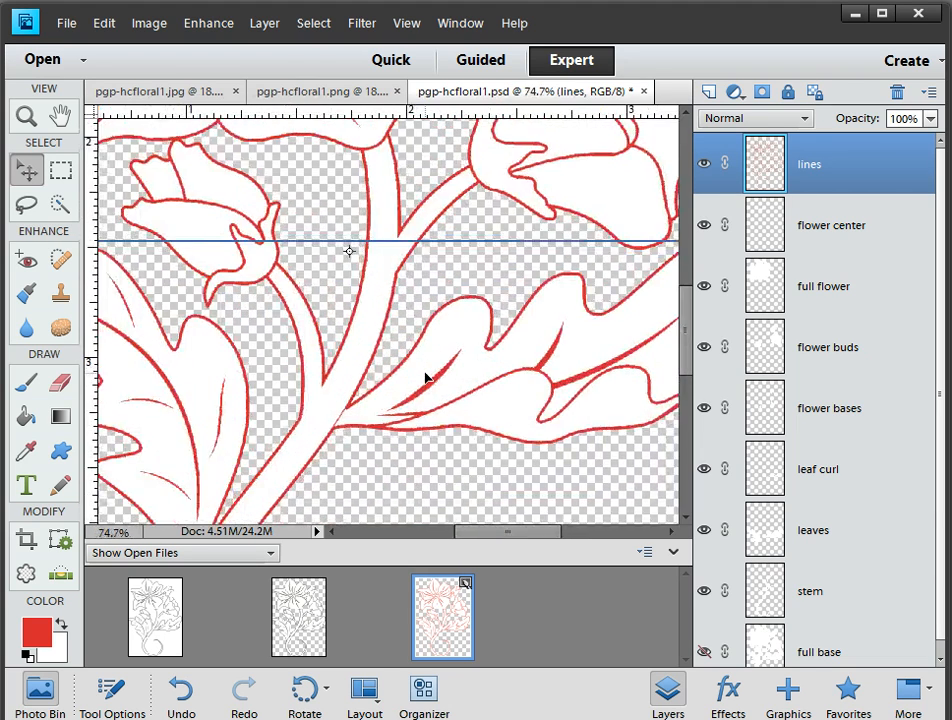
{"action": "scroll", "coordinate": [423, 365], "scroll_direction": "up", "scroll_amount": 4}
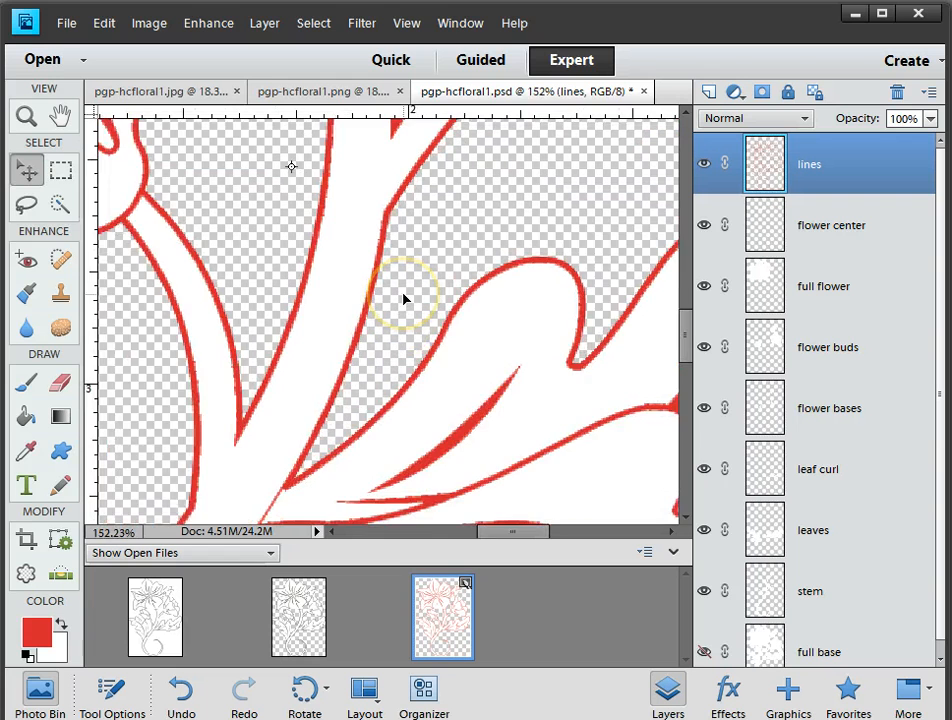
{"action": "scroll", "coordinate": [405, 299], "scroll_direction": "up", "scroll_amount": 2}
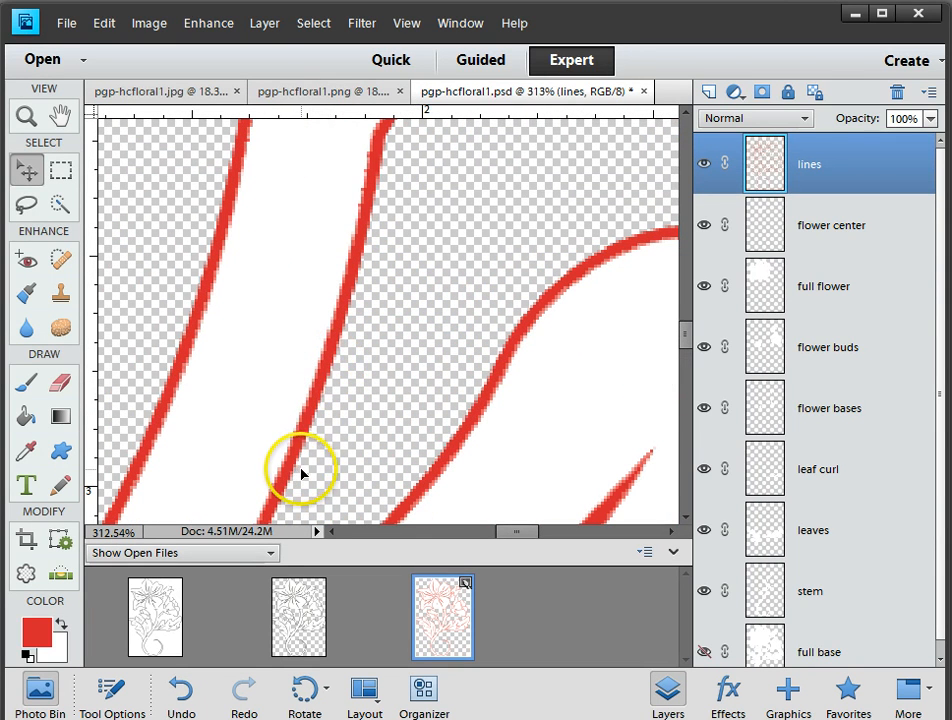
{"action": "scroll", "coordinate": [376, 398], "scroll_direction": "down", "scroll_amount": 6}
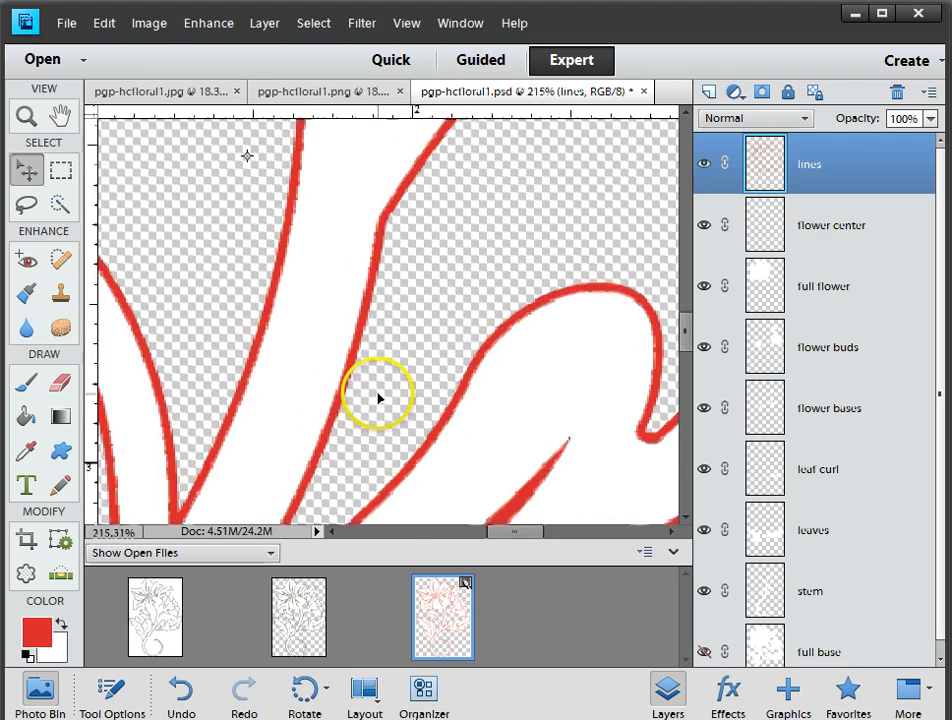
{"action": "scroll", "coordinate": [378, 398], "scroll_direction": "down", "scroll_amount": 5}
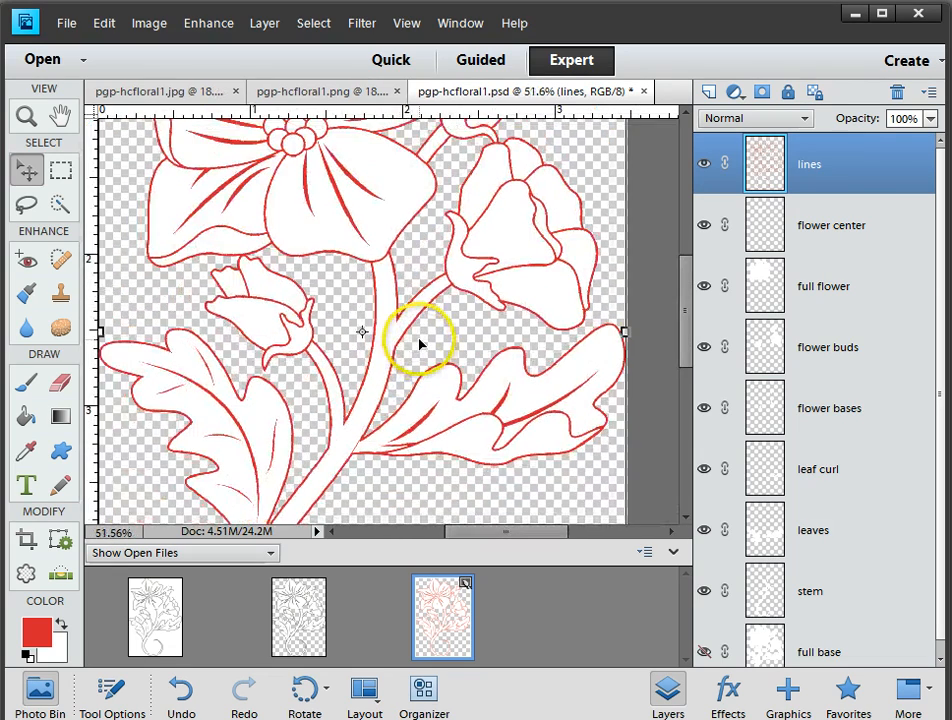
{"action": "scroll", "coordinate": [427, 336], "scroll_direction": "down", "scroll_amount": 2}
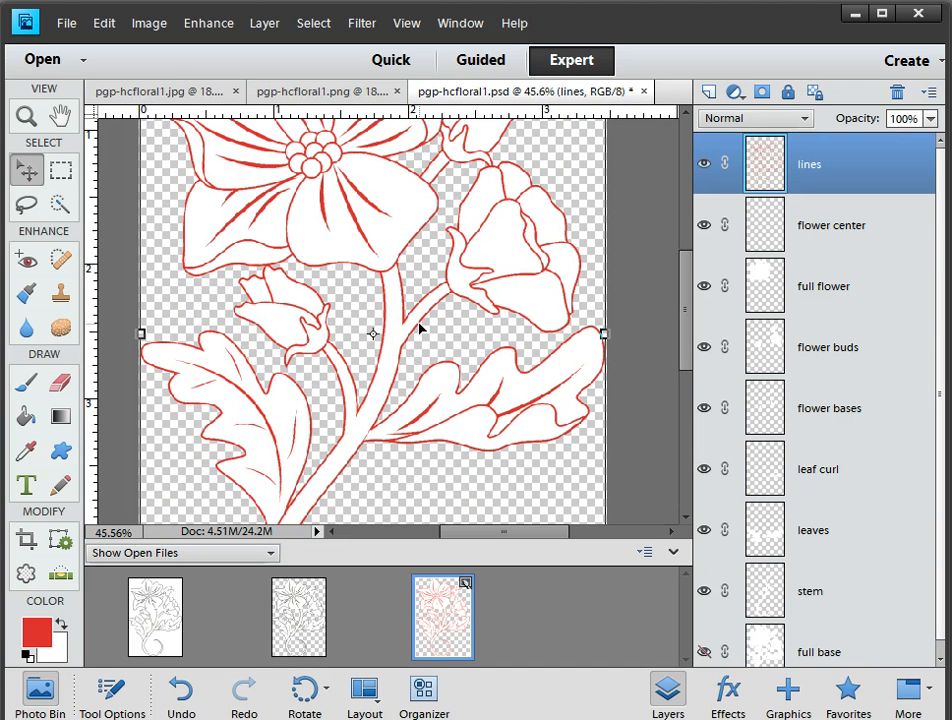
{"action": "left_click", "coordinate": [423, 341]}
{"action": "scroll", "coordinate": [423, 341], "scroll_direction": "down", "scroll_amount": 1}
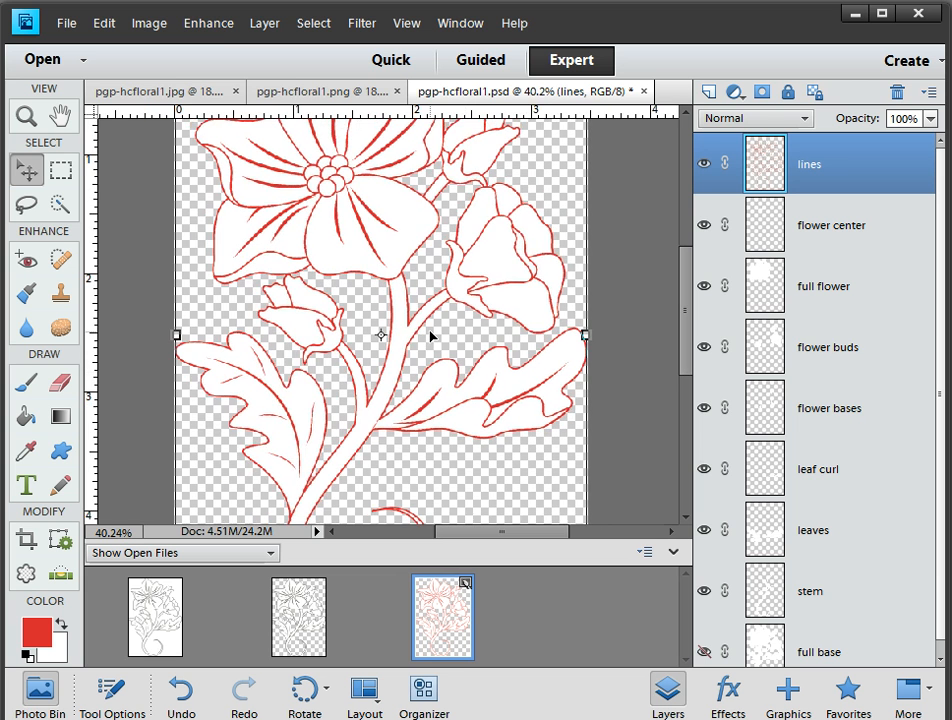
{"action": "scroll", "coordinate": [430, 337], "scroll_direction": "down", "scroll_amount": 2}
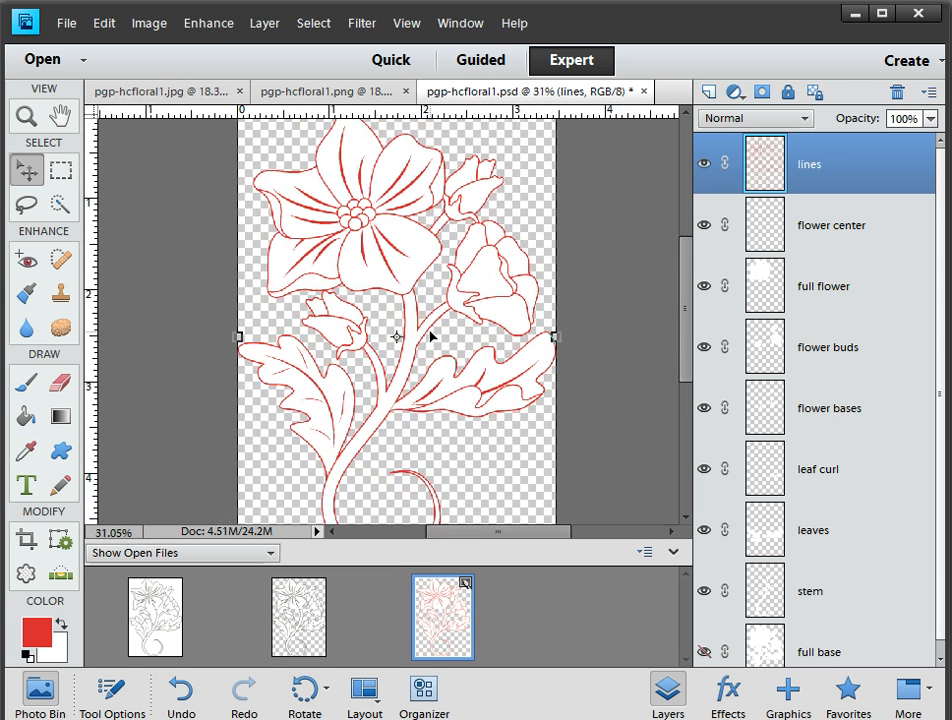
{"action": "left_click", "coordinate": [430, 316]}
{"action": "scroll", "coordinate": [431, 316], "scroll_direction": "down", "scroll_amount": 2}
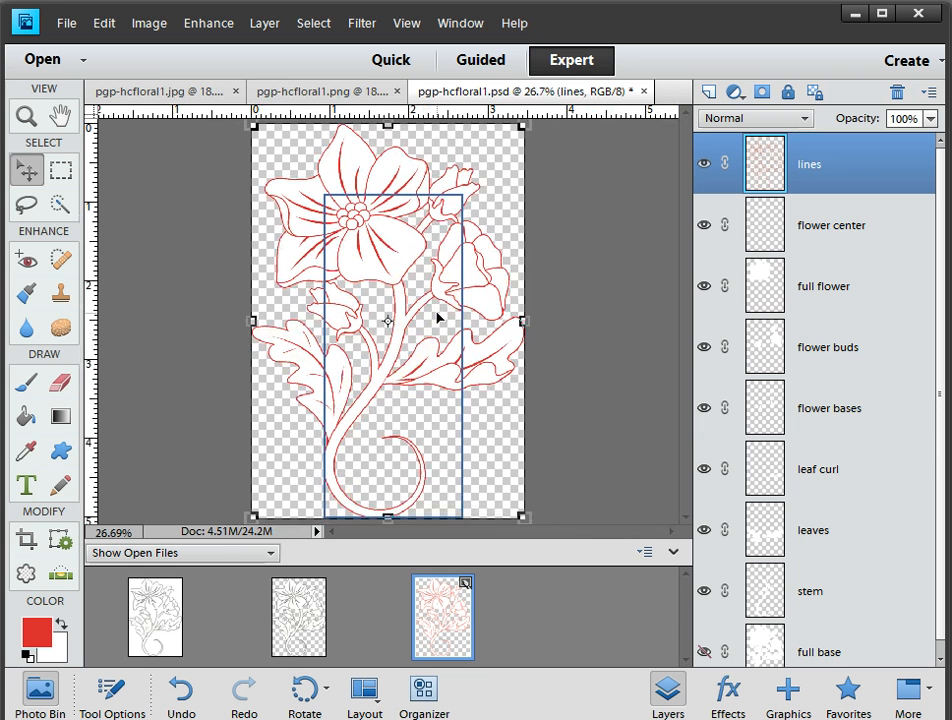
Undo the red fill on the lines layer
{"action": "left_click", "coordinate": [410, 348]}
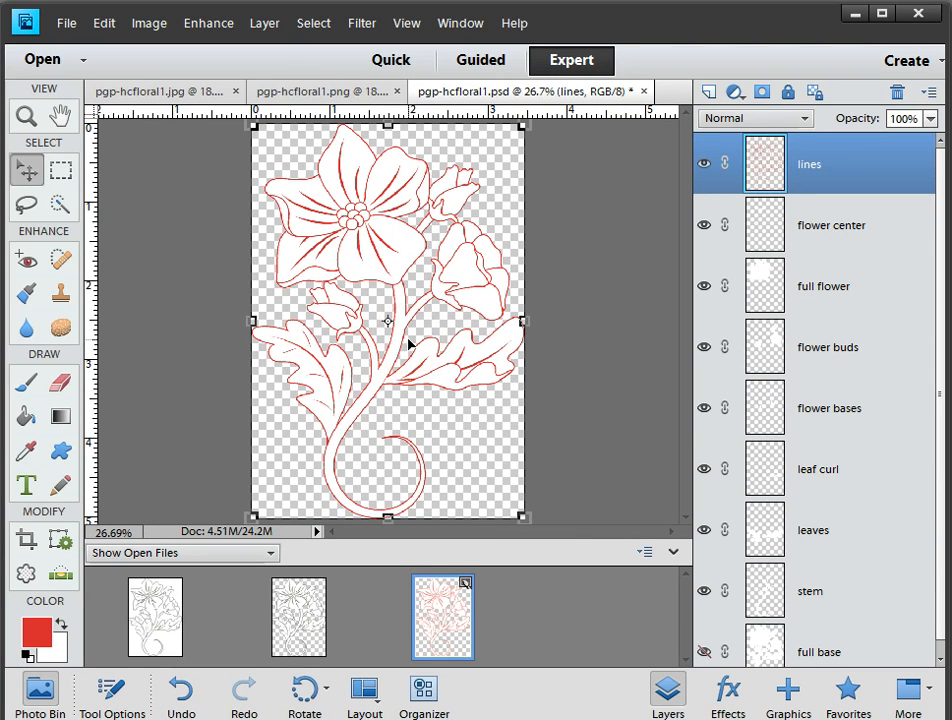
{"action": "left_click", "coordinate": [389, 335]}
{"action": "key", "text": "ctrl+z"}
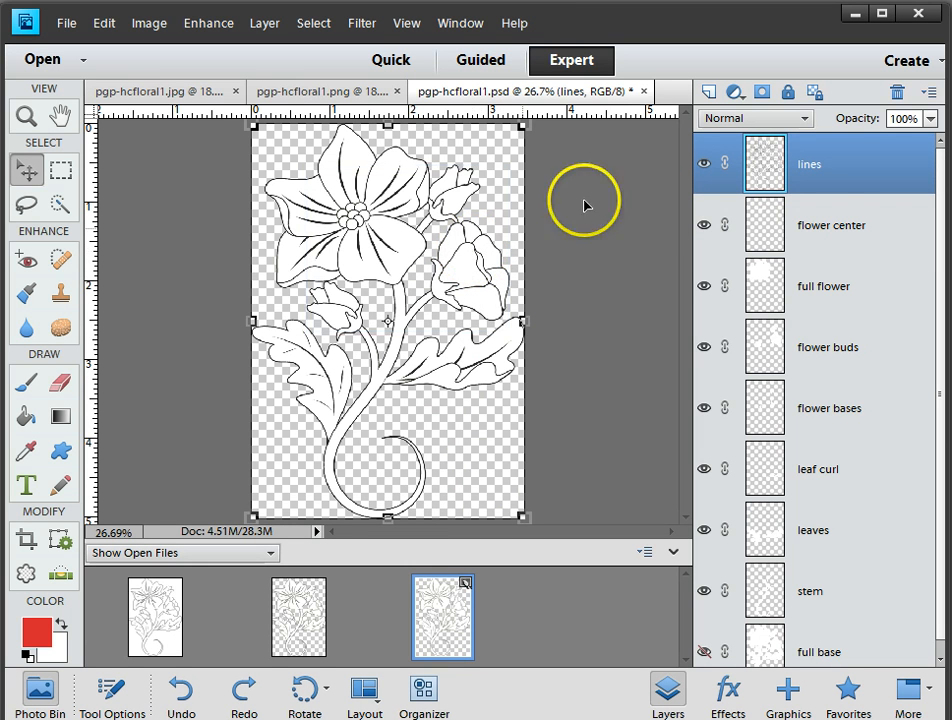
Add a new layer above the lines layer, filled with the red foreground colour, and clip it to the lines layer
{"action": "left_click", "coordinate": [710, 92]}
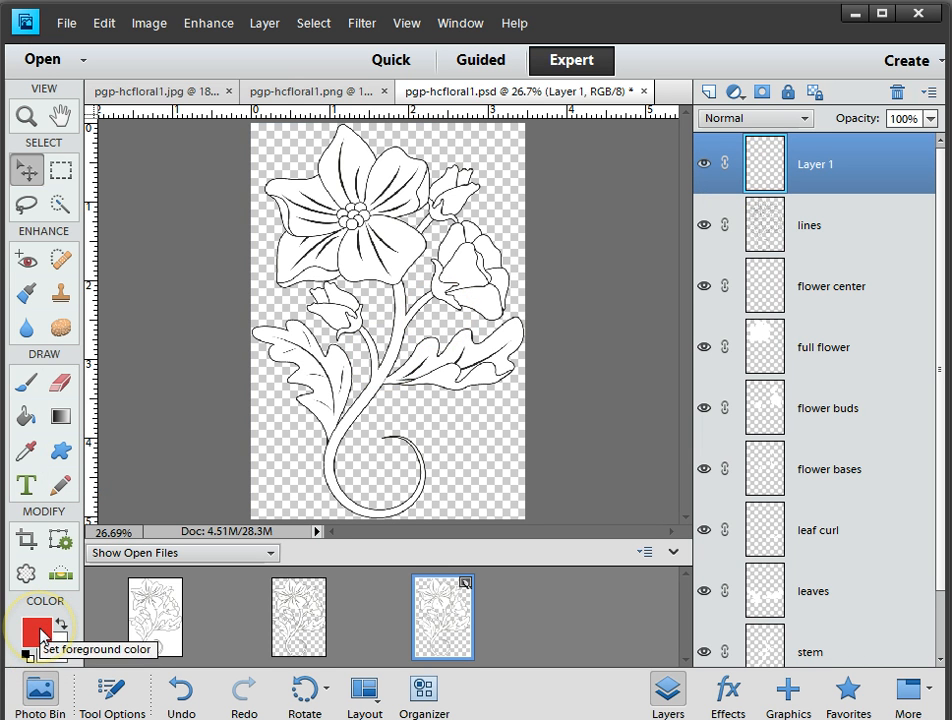
{"action": "left_click", "coordinate": [26, 414]}
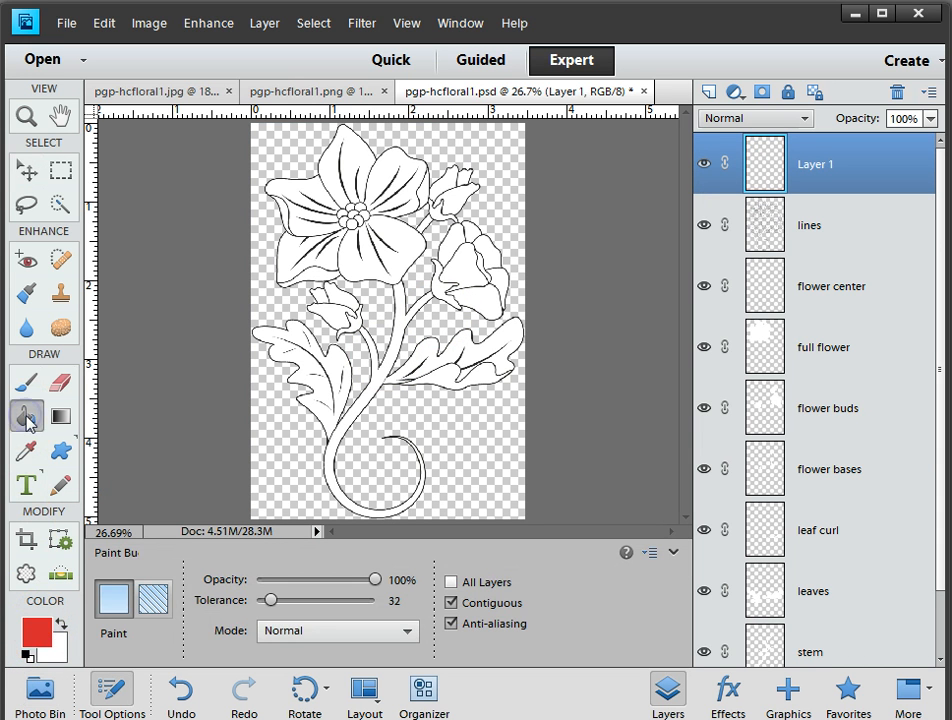
{"action": "left_click", "coordinate": [410, 310]}
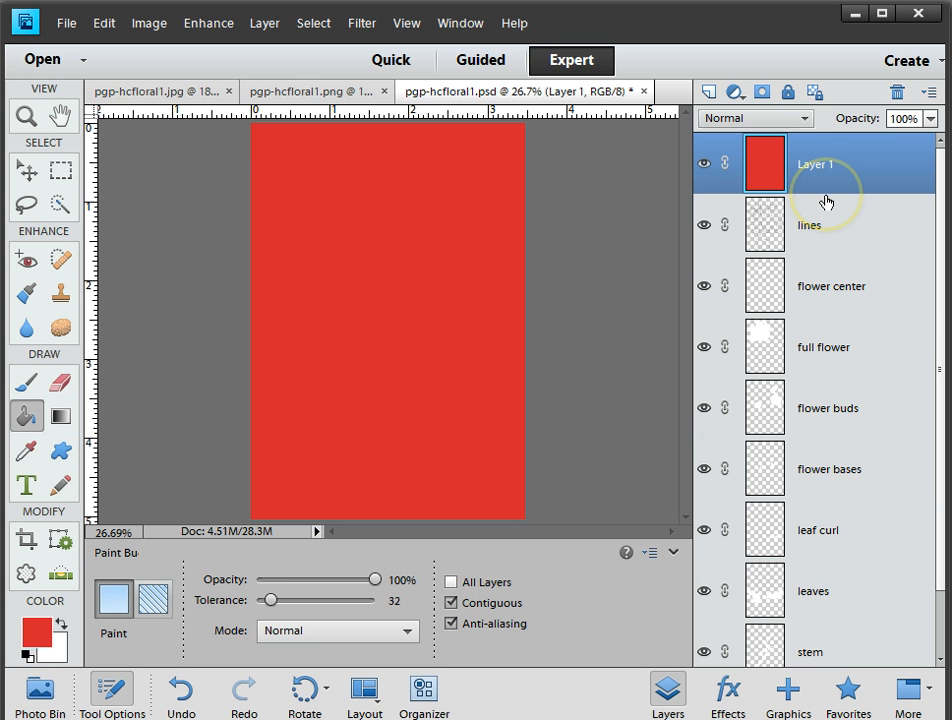
{"action": "key", "text": "alt"}
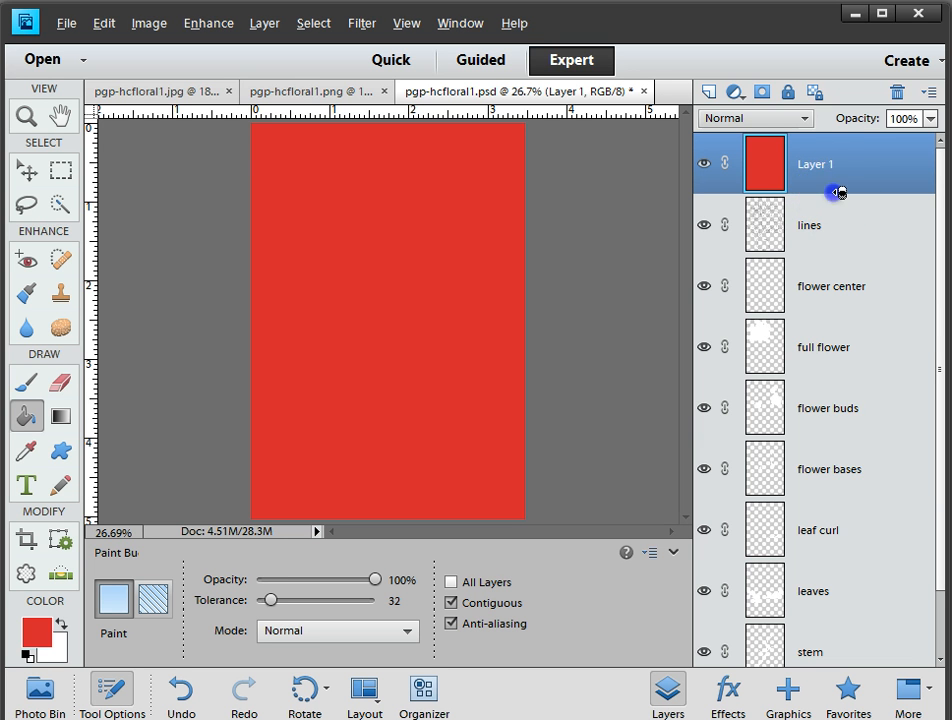
{"action": "left_click", "coordinate": [839, 194], "text": "alt"}
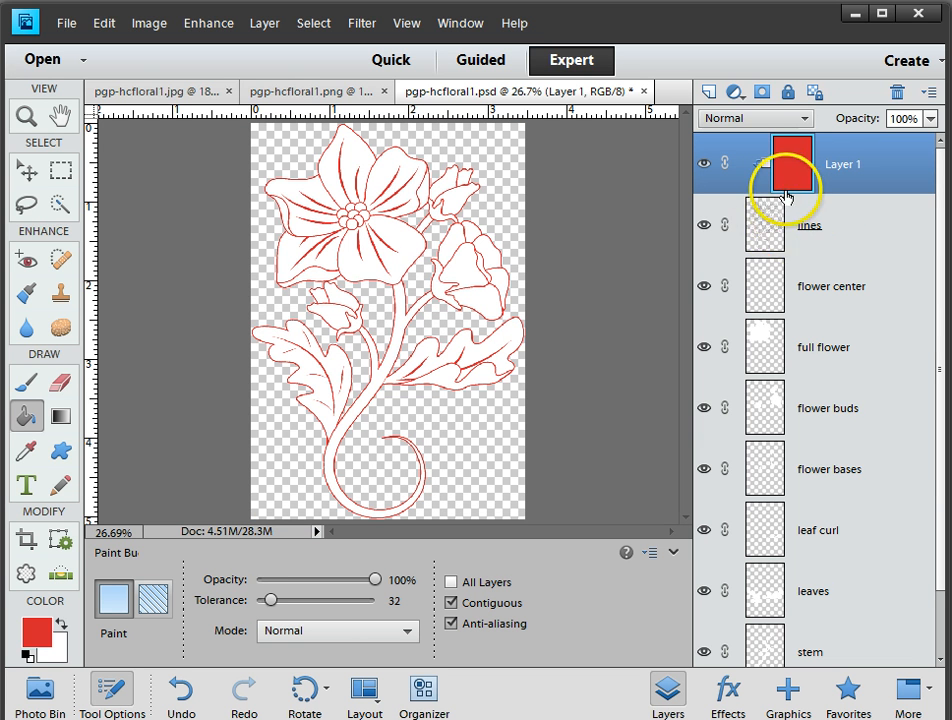